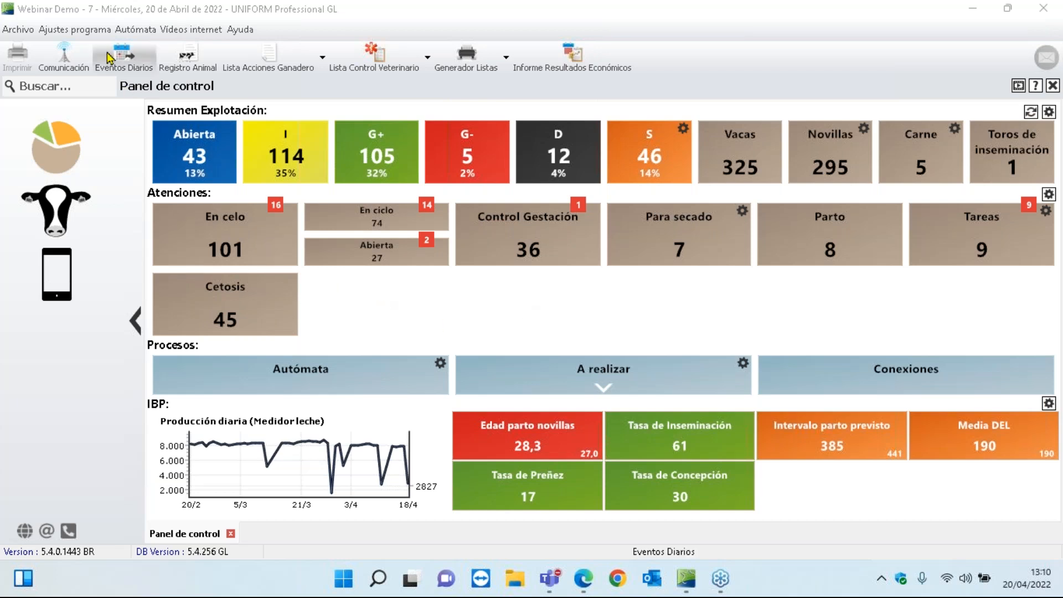
# Open the program settings at the Calendario animal section, accepting the modification warning, and move the dialog clear
pyautogui.click(75, 30)
pyautogui.click(94, 155)
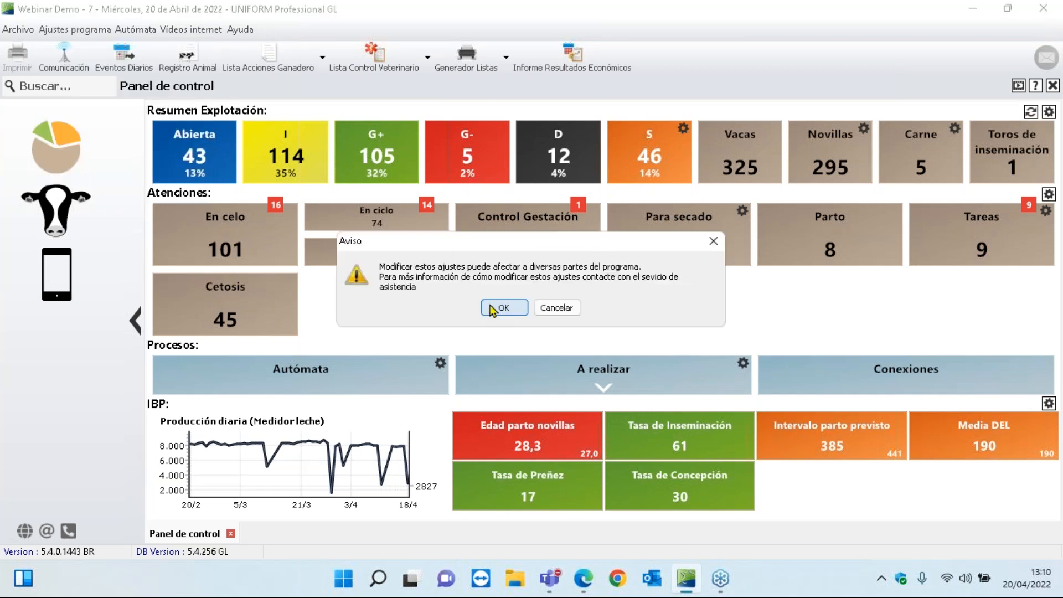
pyautogui.click(514, 311)
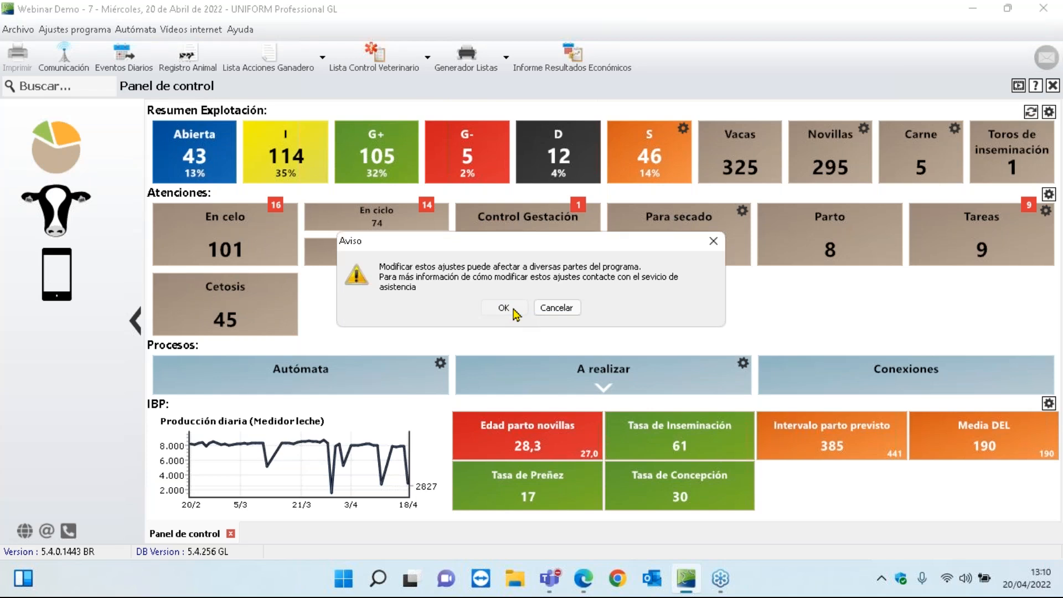
pyautogui.click(514, 310)
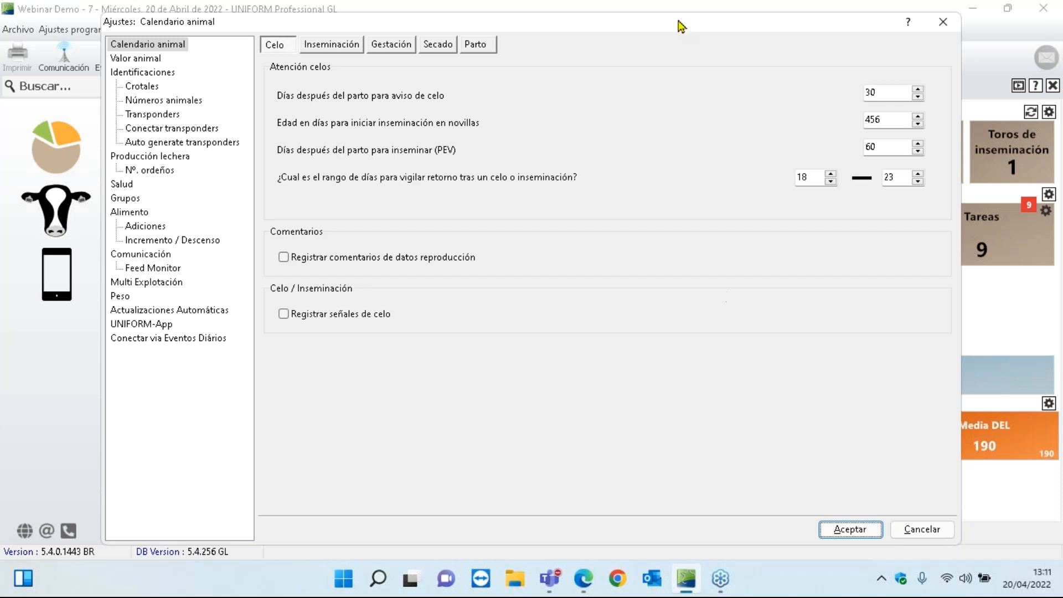
pyautogui.moveTo(653, 36); pyautogui.dragTo(554, 48)
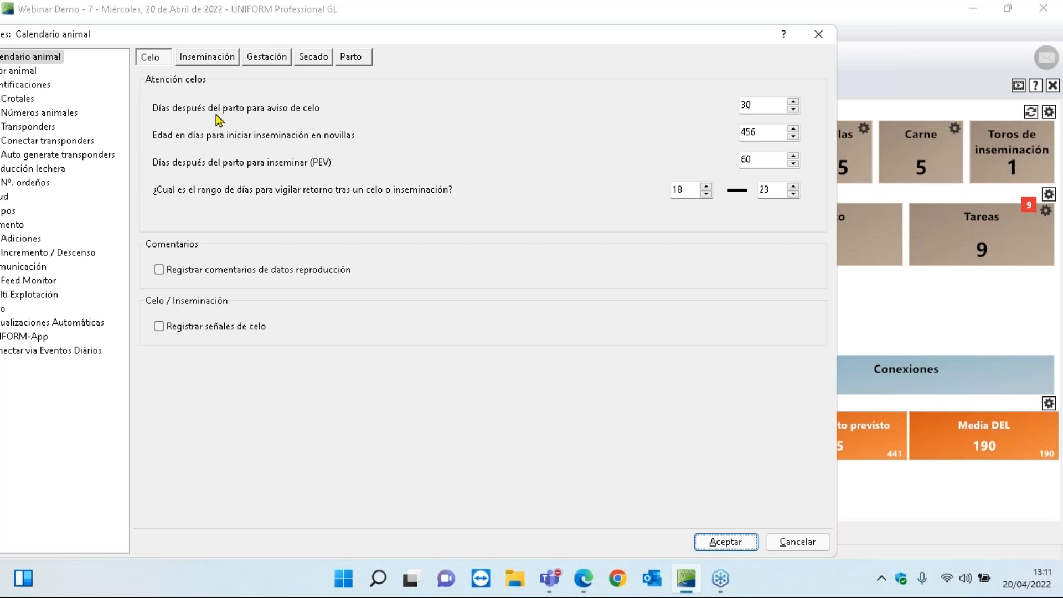
# Set the post-calving heat notice to 28 days and PEV to 45 days, and enable recording of reproduction comments and heat signs
pyautogui.click(763, 105)
pyautogui.moveTo(763, 105); pyautogui.dragTo(718, 97)
pyautogui.write('28')
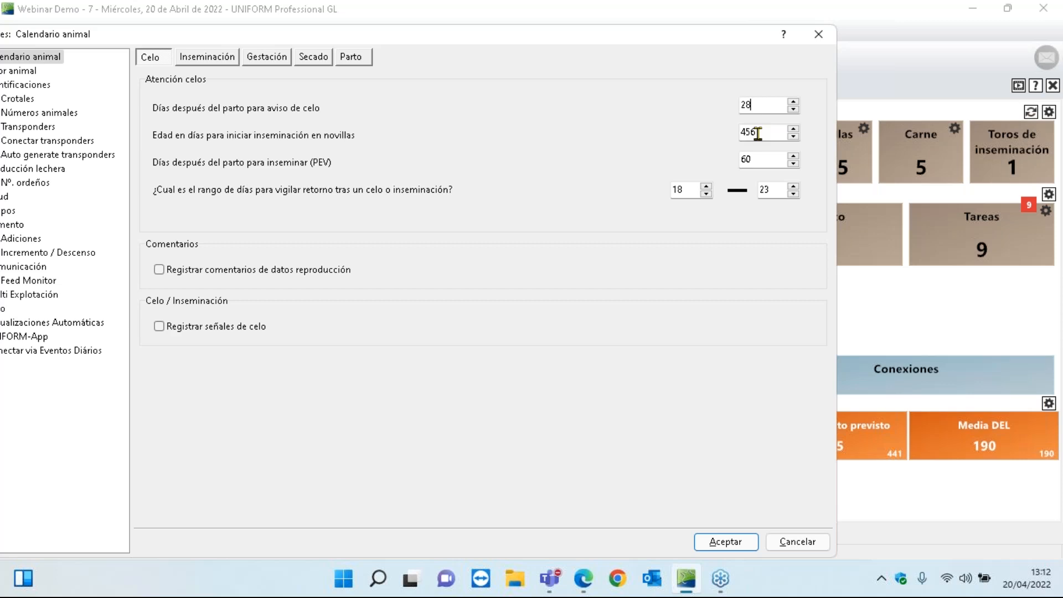
pyautogui.moveTo(757, 133); pyautogui.dragTo(728, 131)
pyautogui.moveTo(770, 160); pyautogui.dragTo(719, 161)
pyautogui.write('45')
pyautogui.click(159, 272)
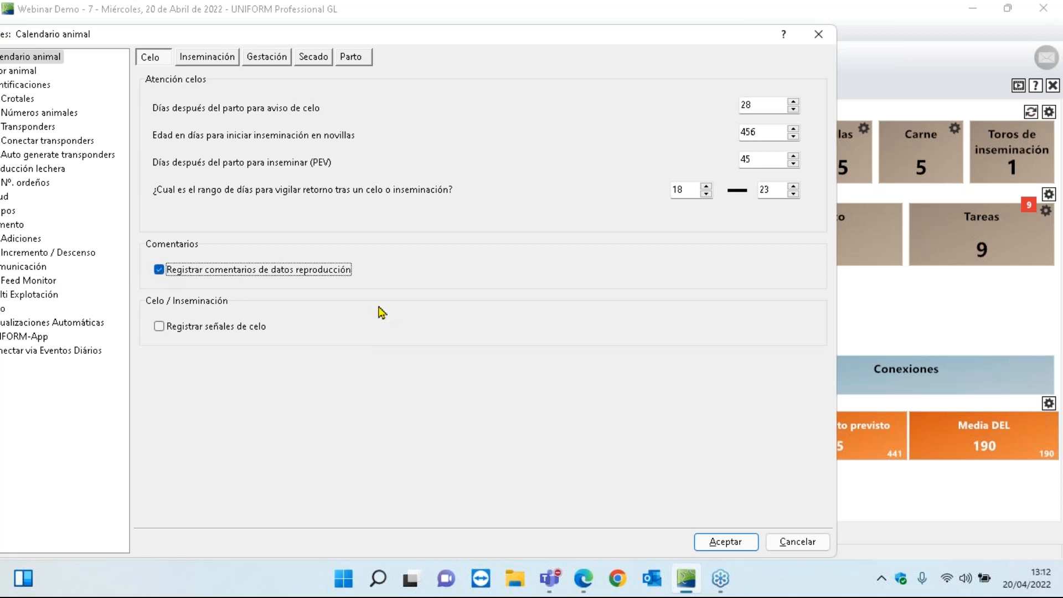
pyautogui.click(160, 326)
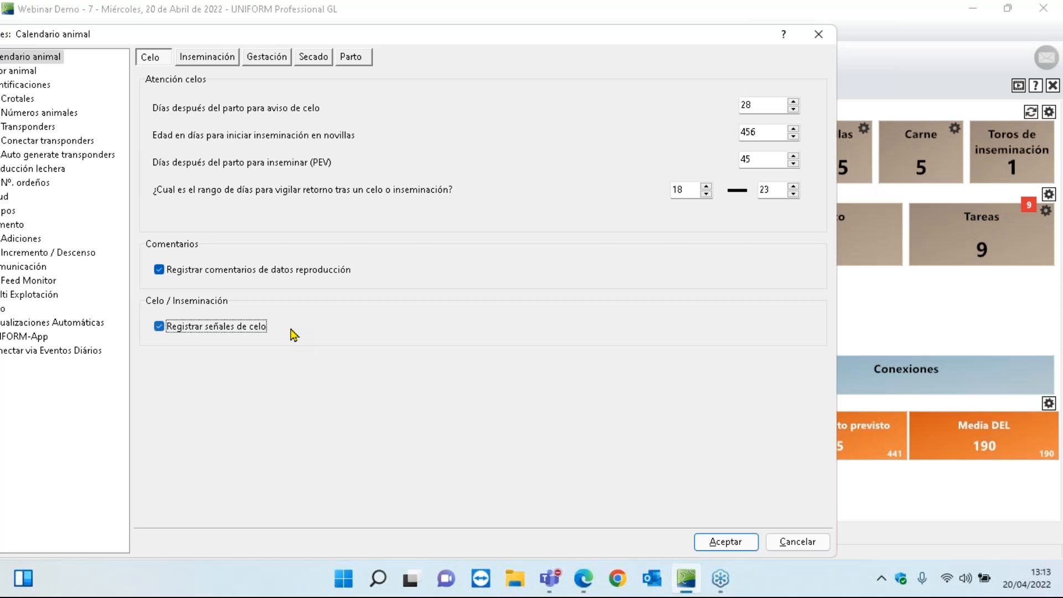
# In the insemination settings, set the default insemination type for heifers (Novillas) to Implante Embriones
pyautogui.click(211, 62)
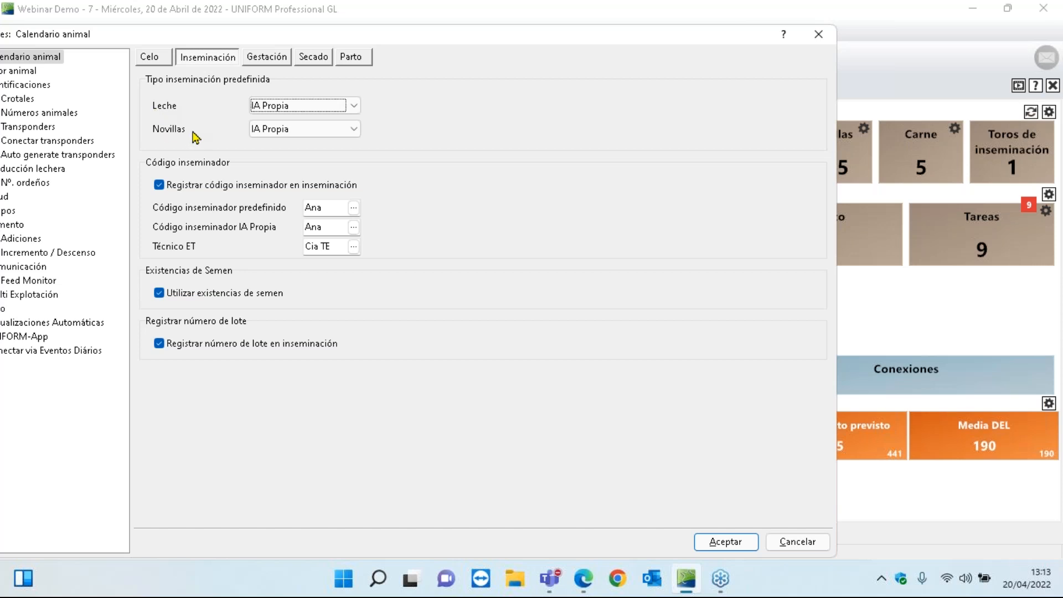
pyautogui.click(340, 107)
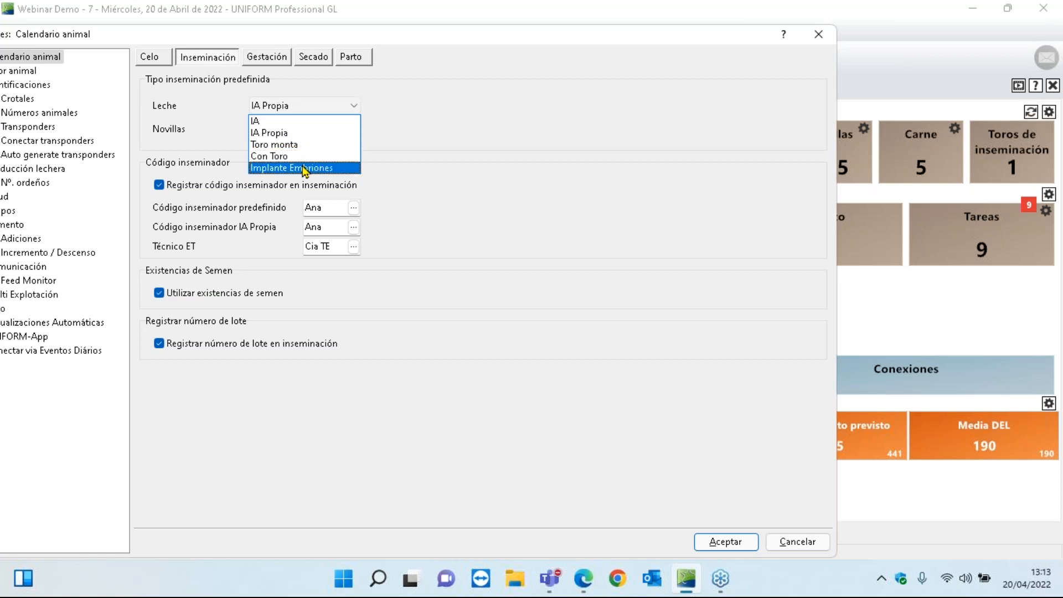
pyautogui.click(356, 132)
pyautogui.click(357, 132)
pyautogui.click(332, 191)
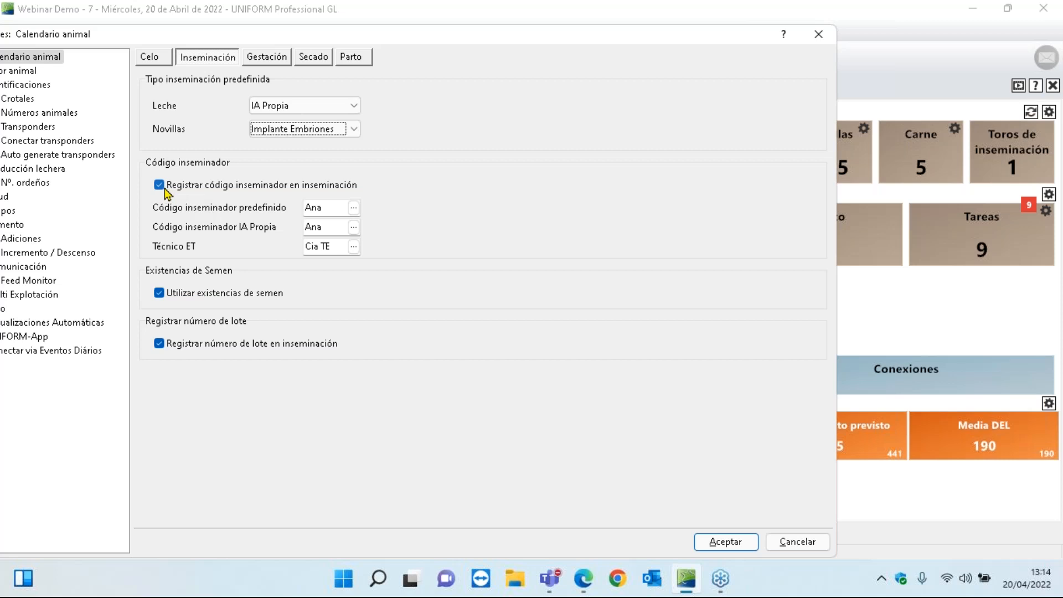
# View the provider details of the currently assigned default inseminator and close them without changes
pyautogui.click(354, 209)
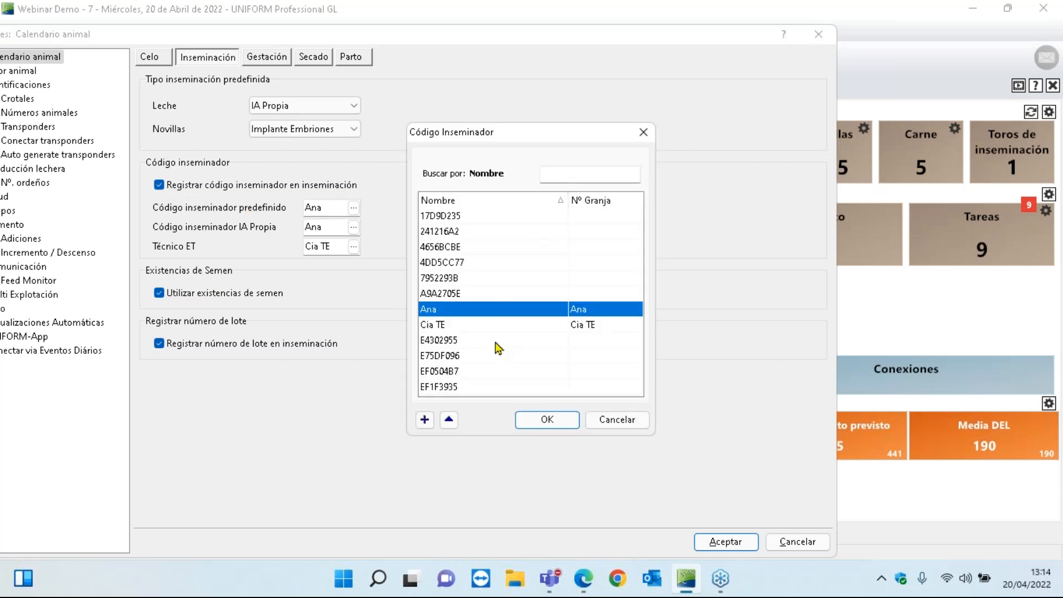
pyautogui.click(450, 420)
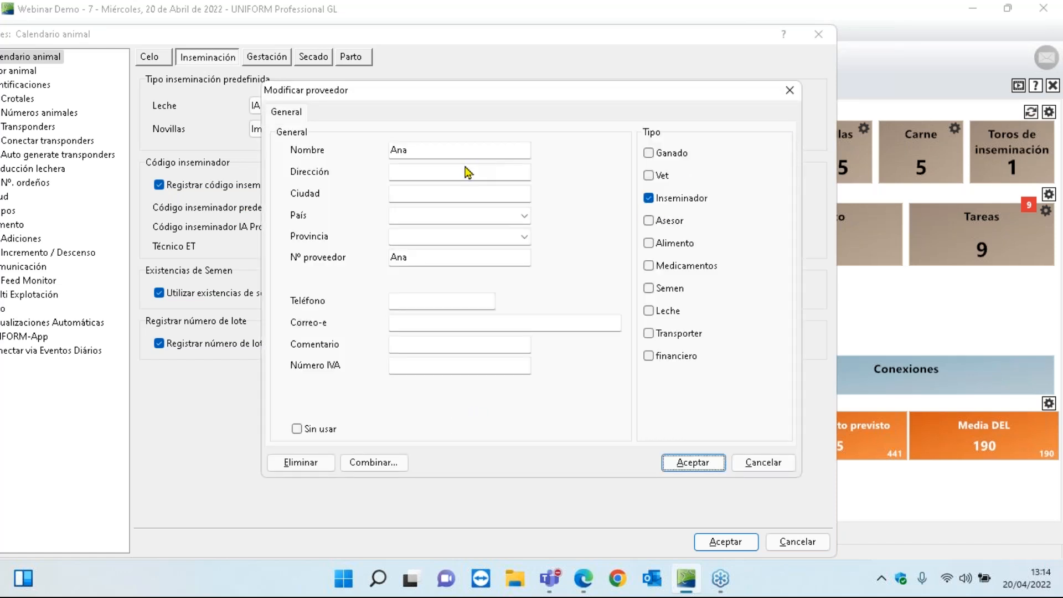
pyautogui.click(763, 463)
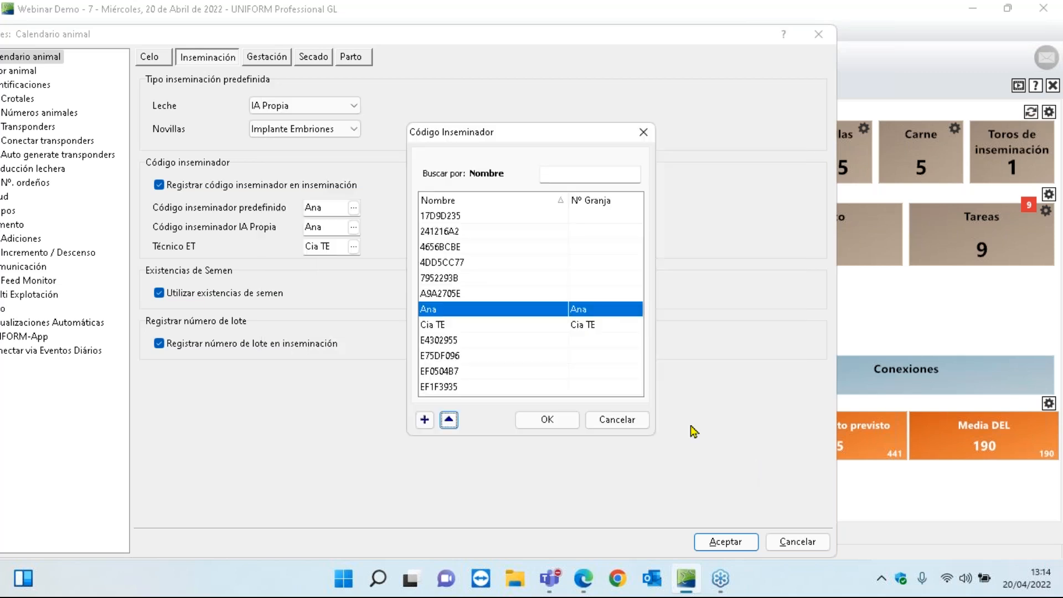
# Try to add a new provider of type Inseminador named "Teste" from the inseminator code list
pyautogui.click(425, 420)
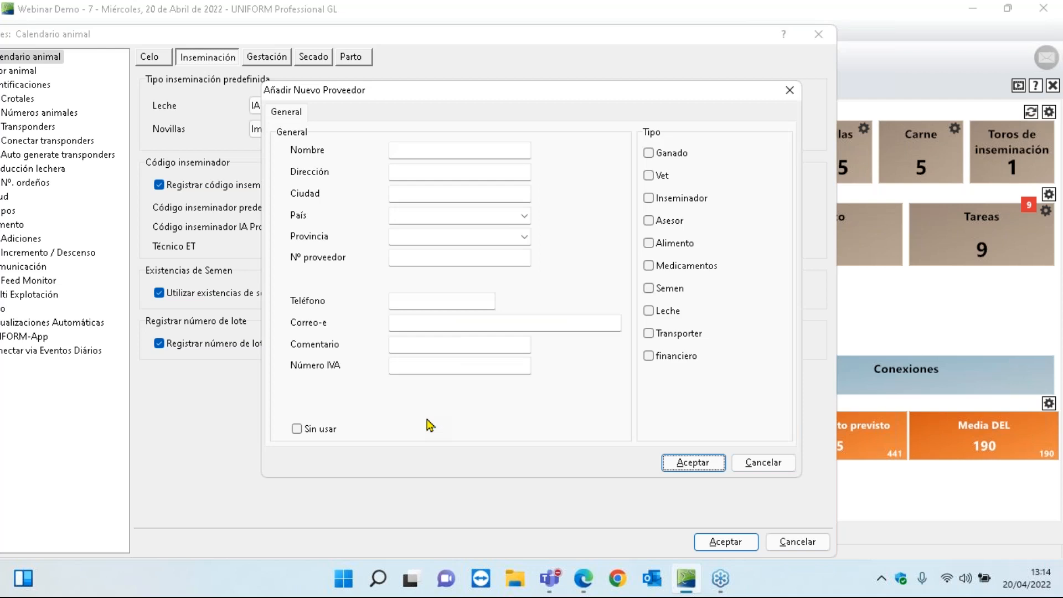
pyautogui.click(648, 198)
pyautogui.click(488, 157)
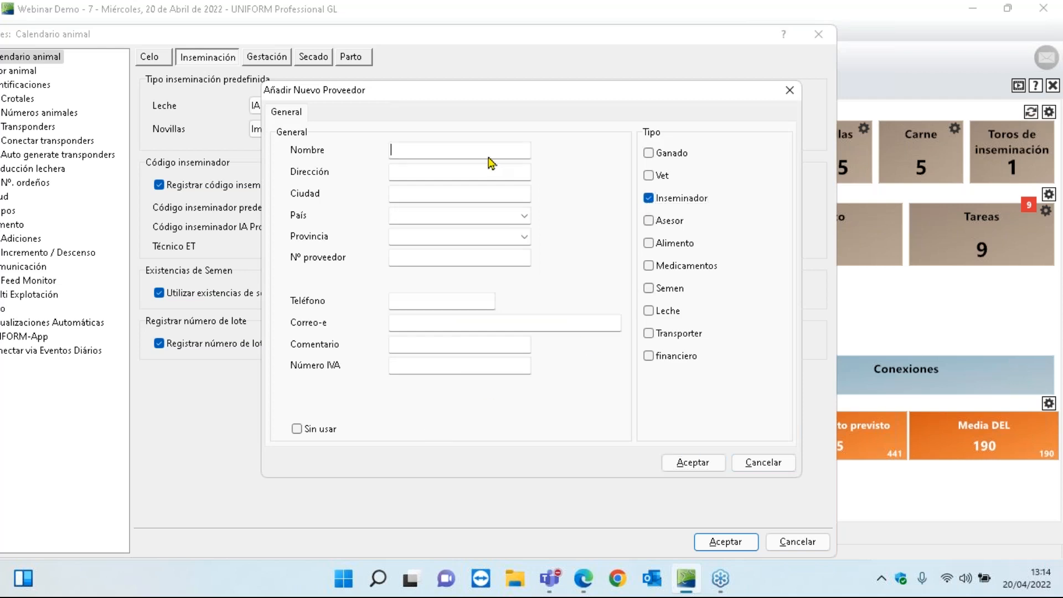
pyautogui.write('Teste')
pyautogui.click(759, 464)
pyautogui.click(610, 425)
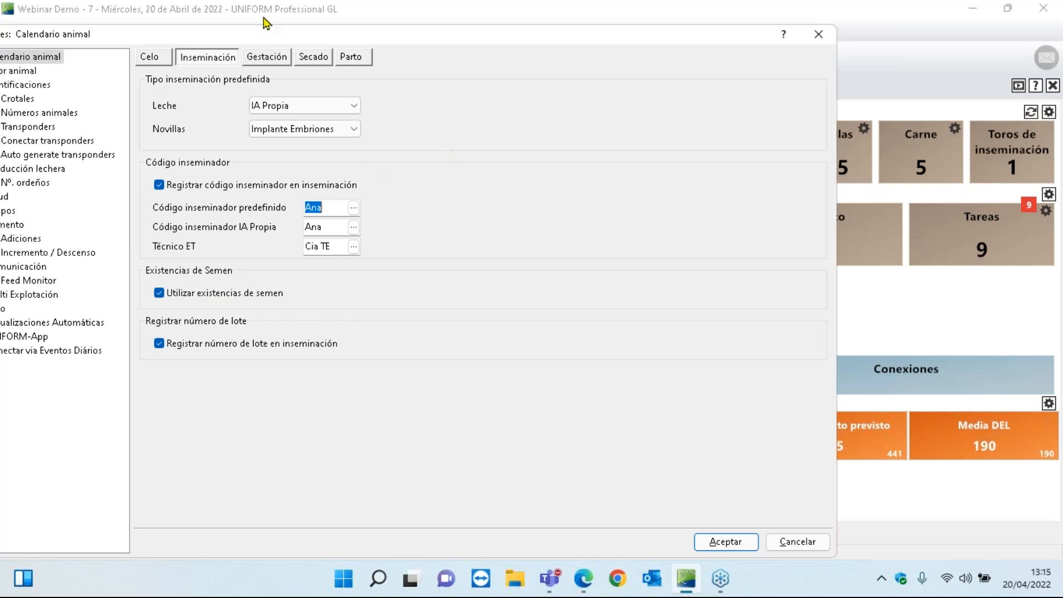
# In the gestation settings, enable asking for the days at DG+ and recording the fetus's sex
pyautogui.click(272, 57)
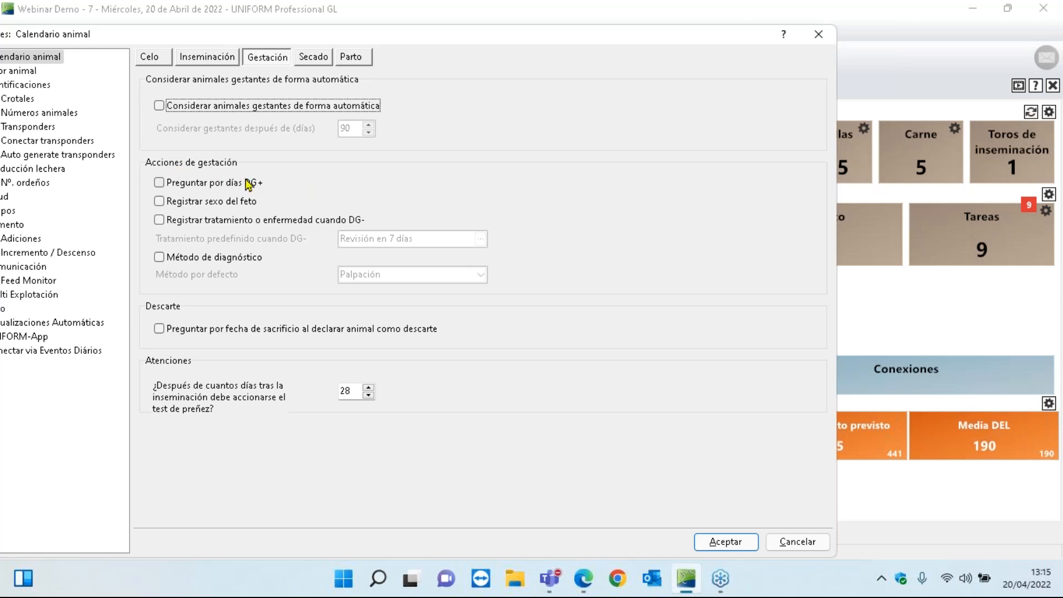
pyautogui.click(160, 184)
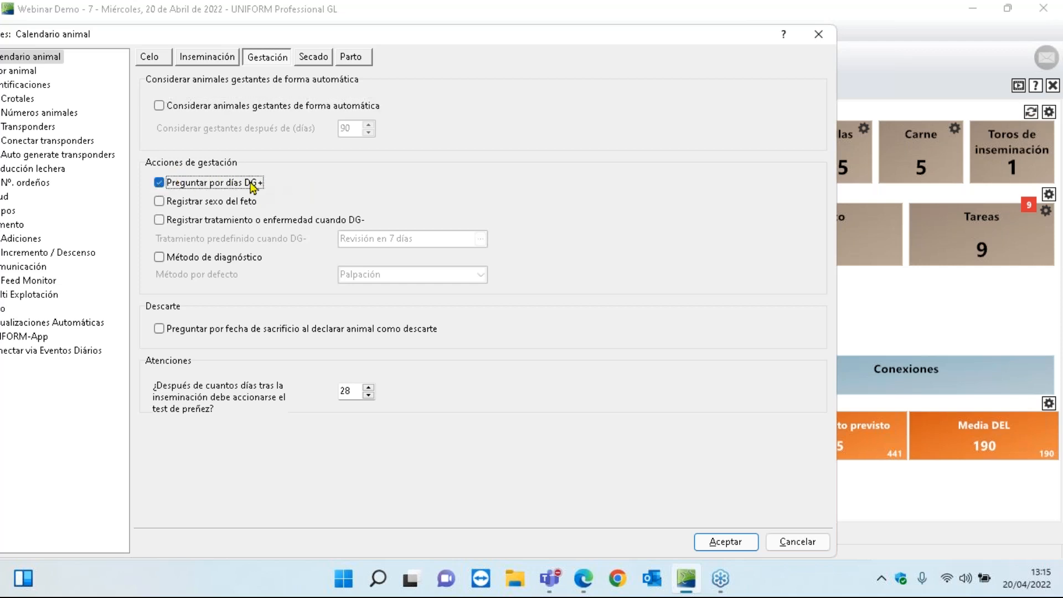
pyautogui.click(160, 202)
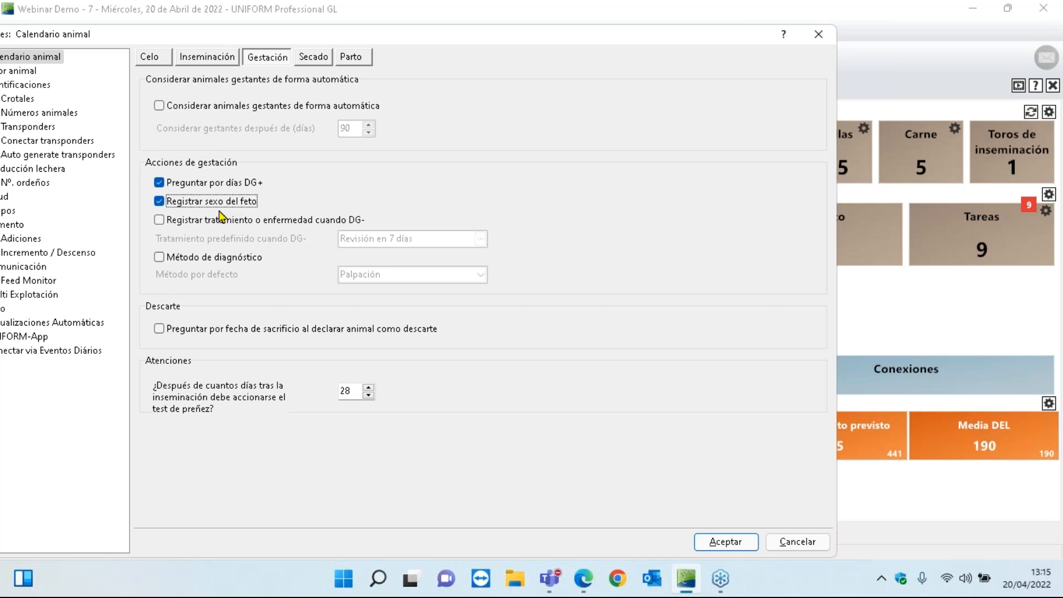
# Try recording a treatment or disease at DG-, browse the default treatments, and disable the option again
pyautogui.click(159, 220)
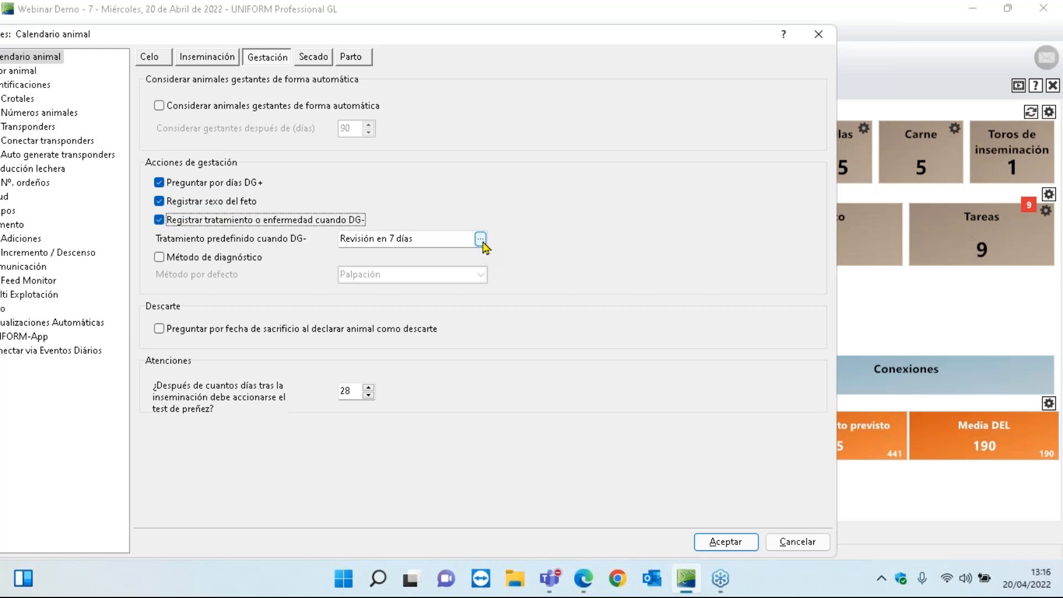
pyautogui.click(460, 240)
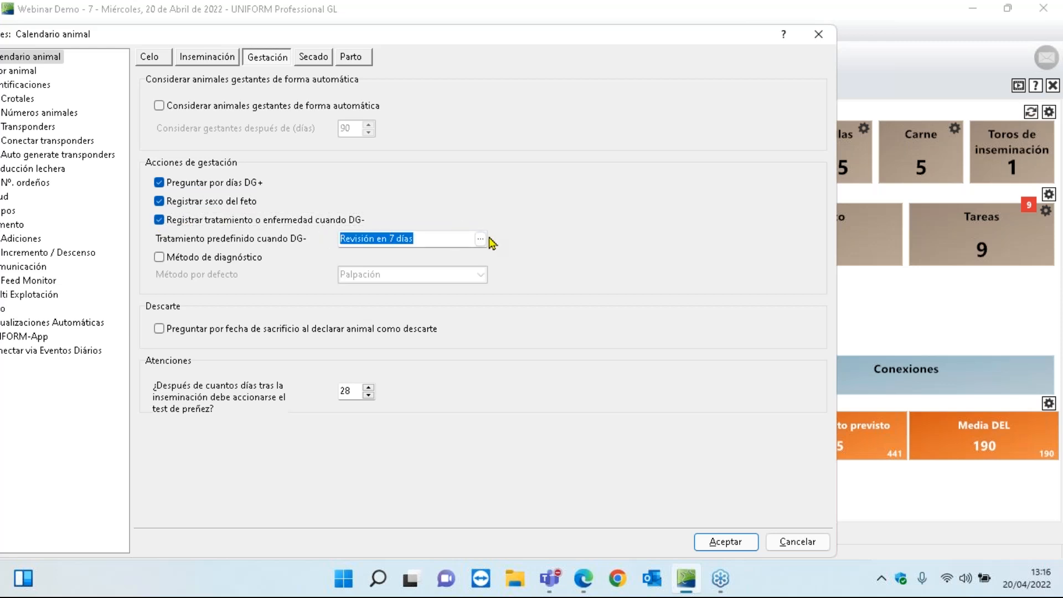
pyautogui.click(480, 239)
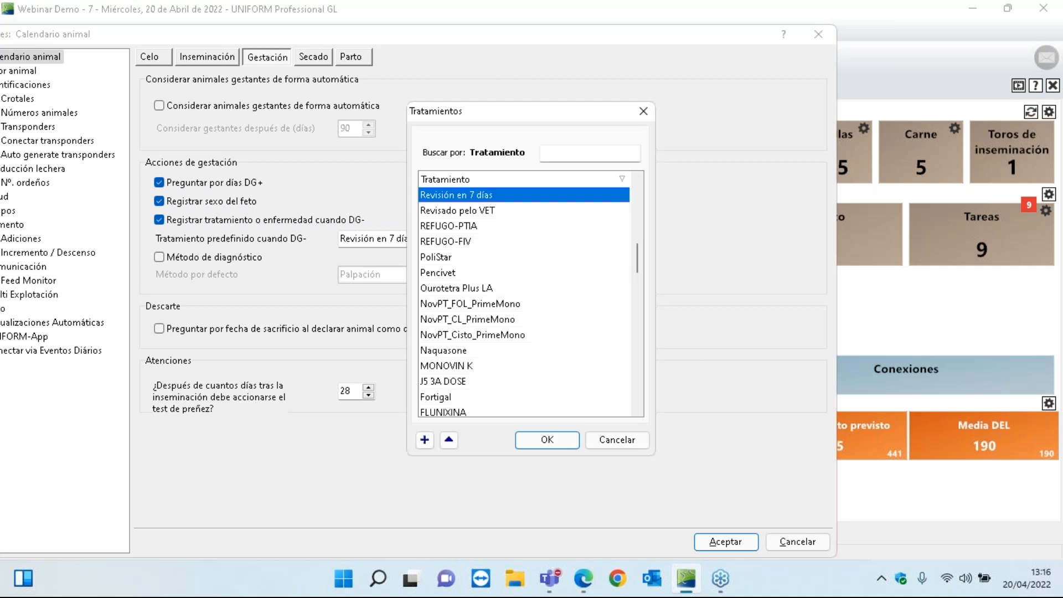
pyautogui.click(465, 211)
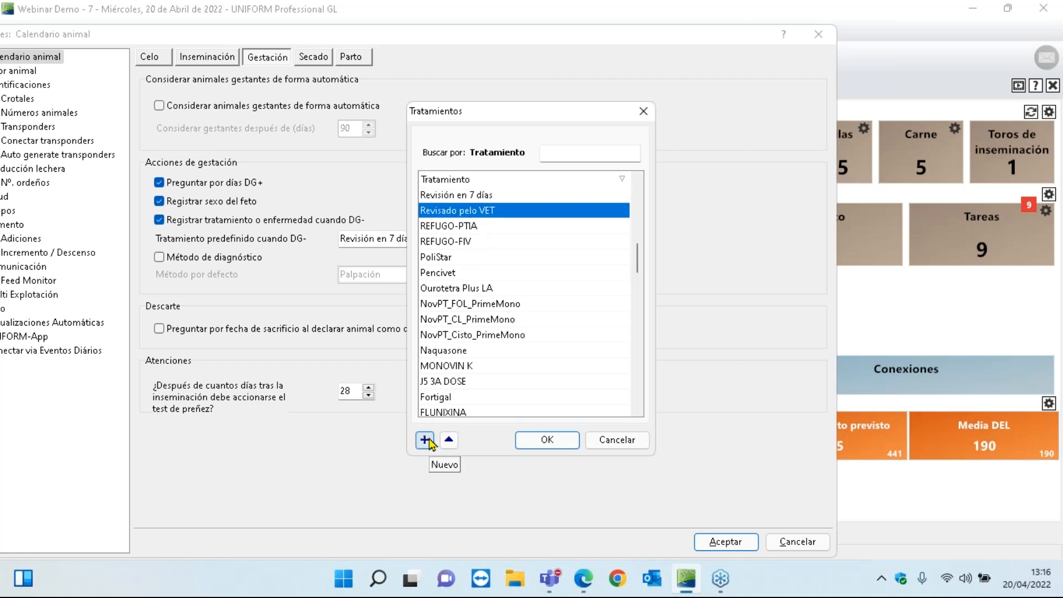
pyautogui.click(615, 440)
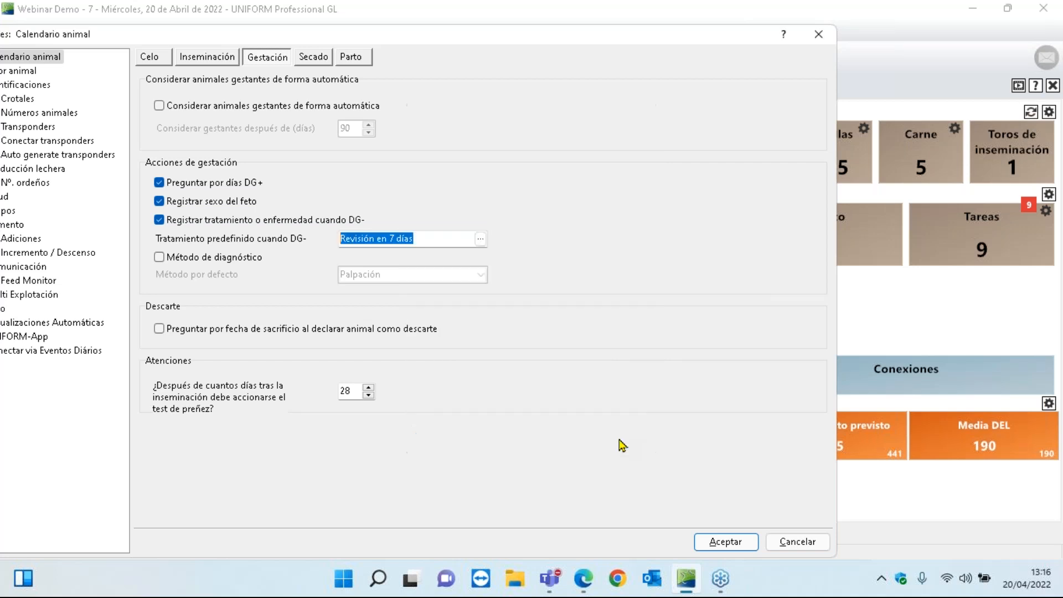
pyautogui.click(159, 220)
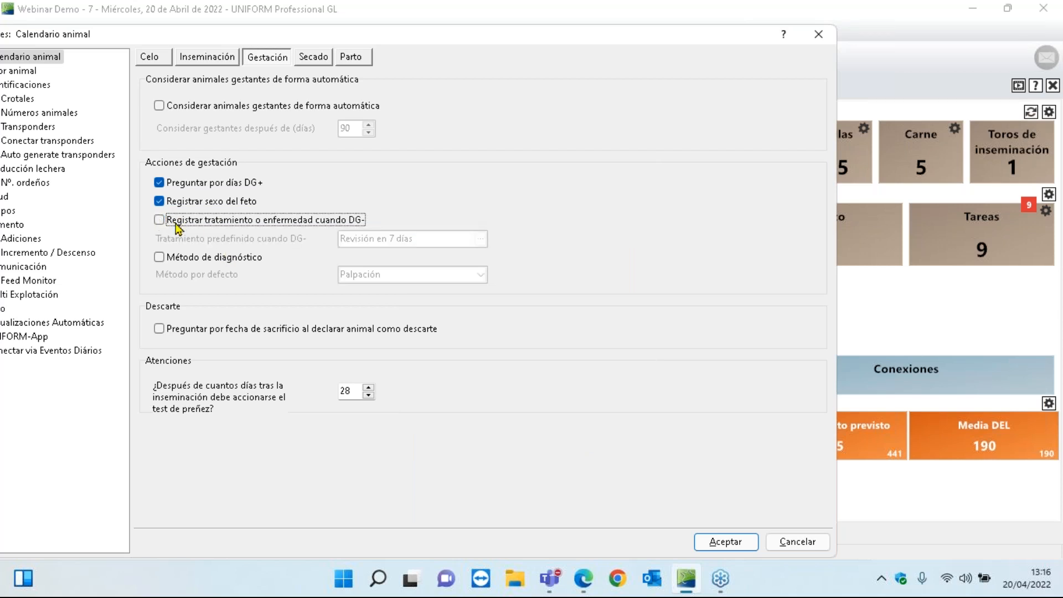
# Enable the diagnosis method for gestation checks and review the default methods, keeping Palpación
pyautogui.click(161, 259)
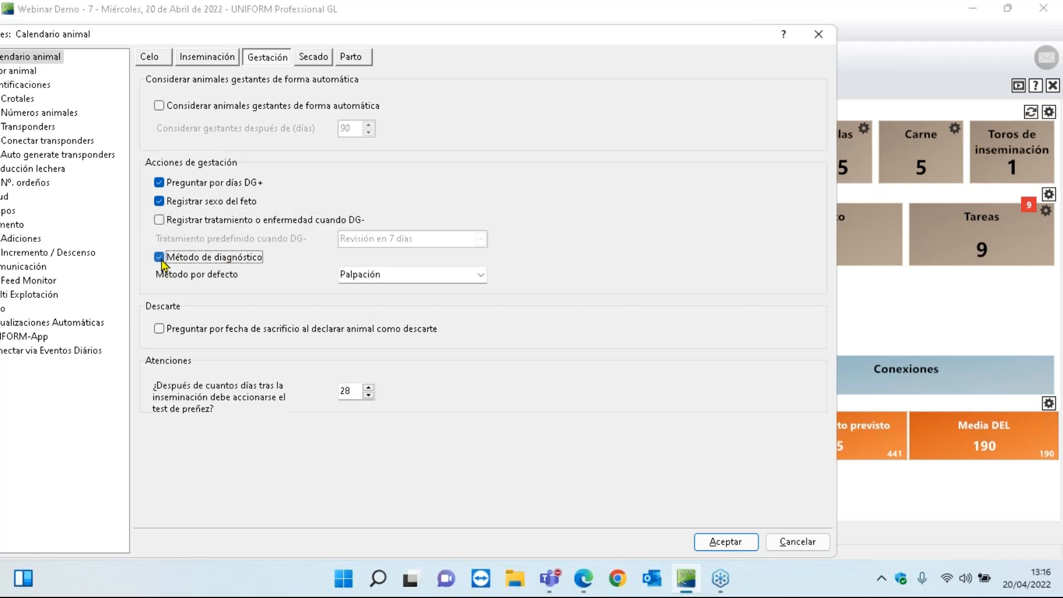
pyautogui.click(480, 274)
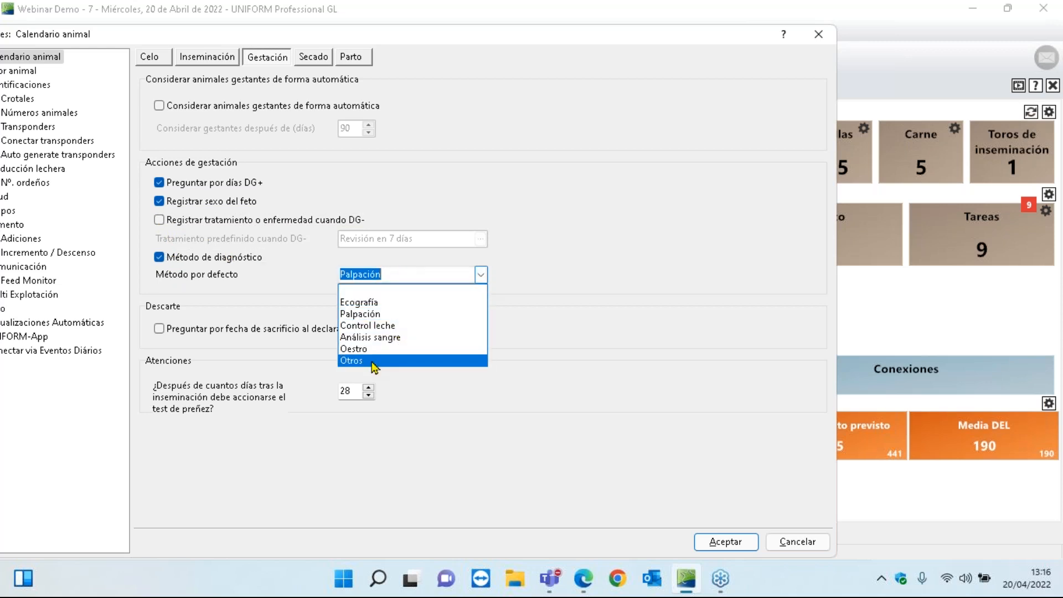
pyautogui.click(561, 330)
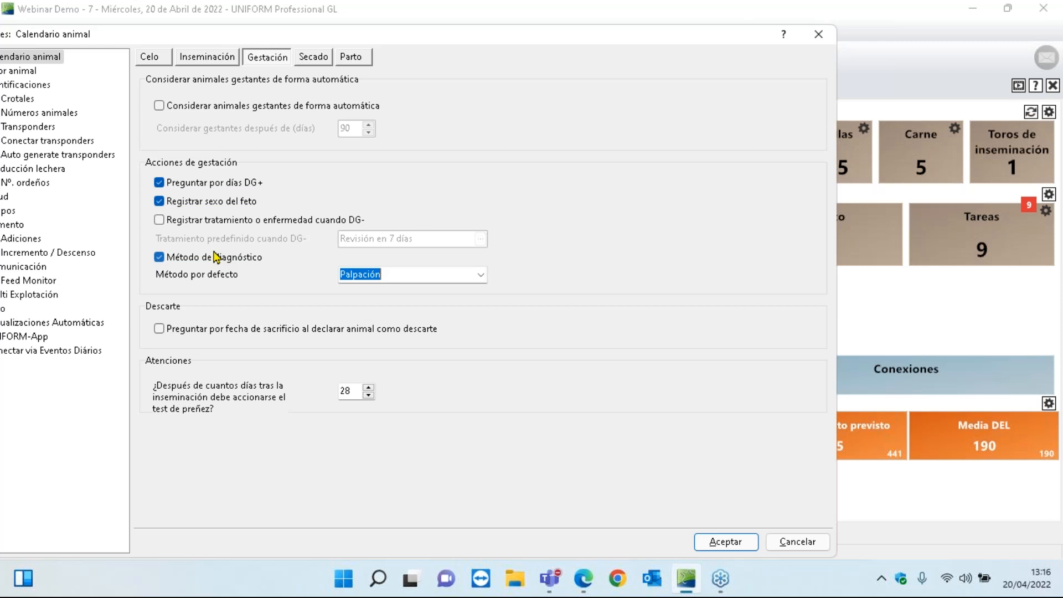
# Enable asking for the slaughter date when culling an animal, and set the pregnancy test to 30 days after insemination
pyautogui.click(159, 330)
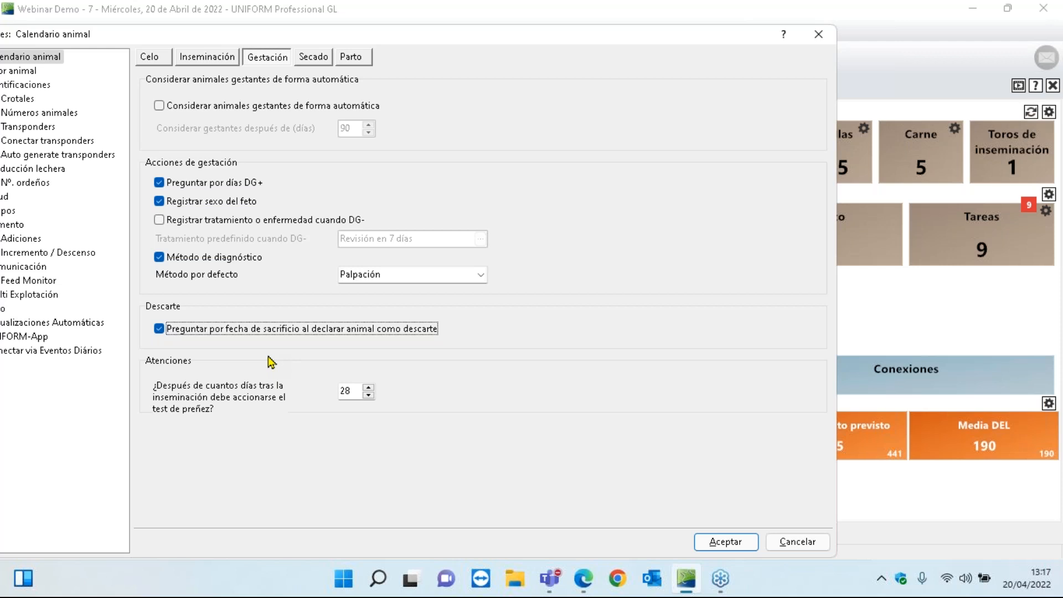
pyautogui.moveTo(355, 392); pyautogui.dragTo(326, 388)
pyautogui.write('0')
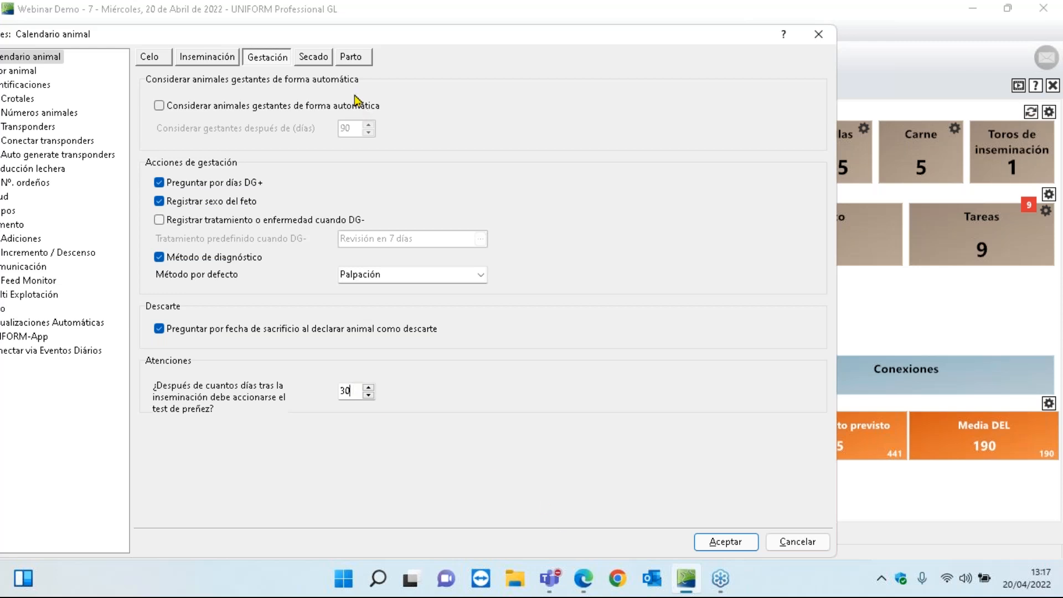
# Try dry-off treatment selection by lactation results, browse its treatments, and switch to Seleccionar tratamiento predefinido en secado
pyautogui.click(319, 61)
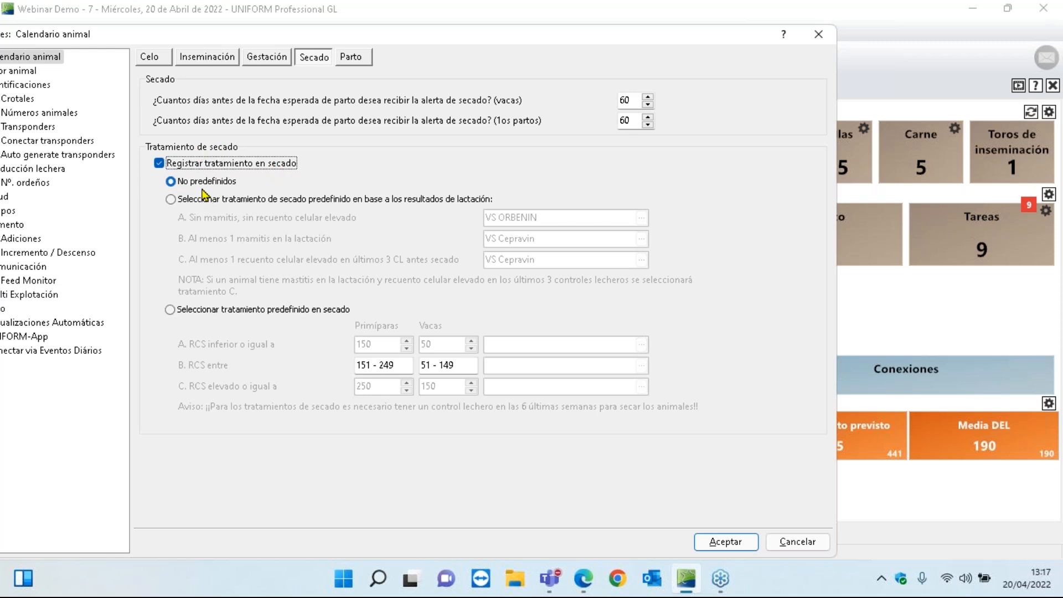
pyautogui.click(170, 200)
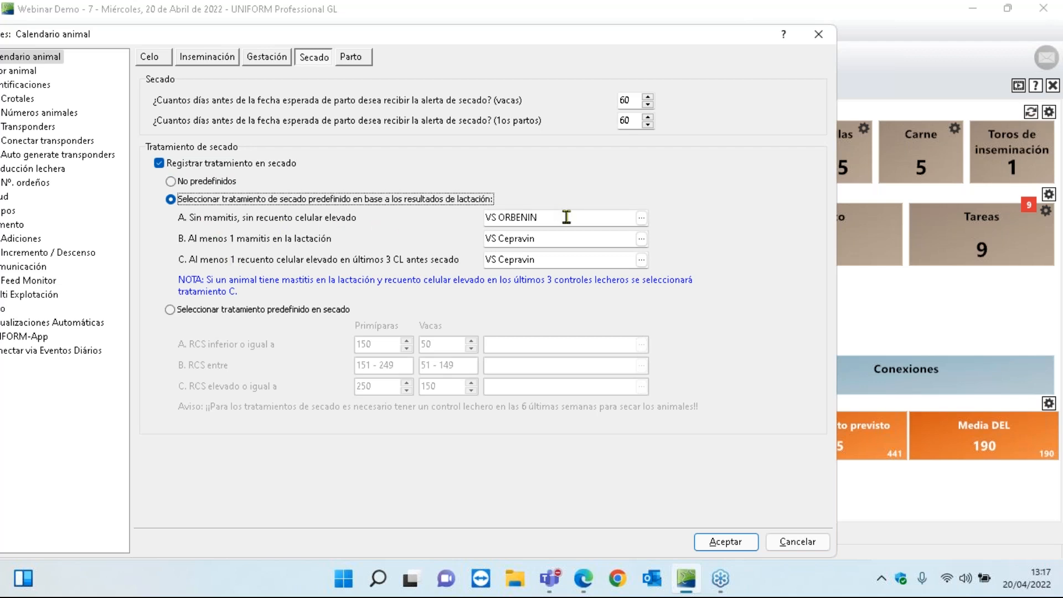
pyautogui.click(641, 218)
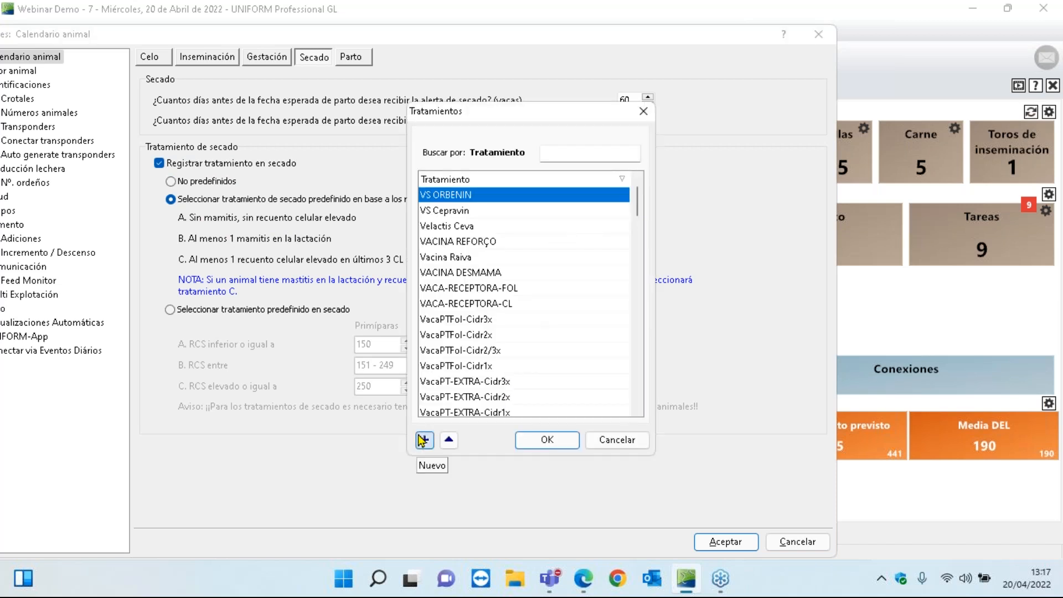
pyautogui.click(615, 441)
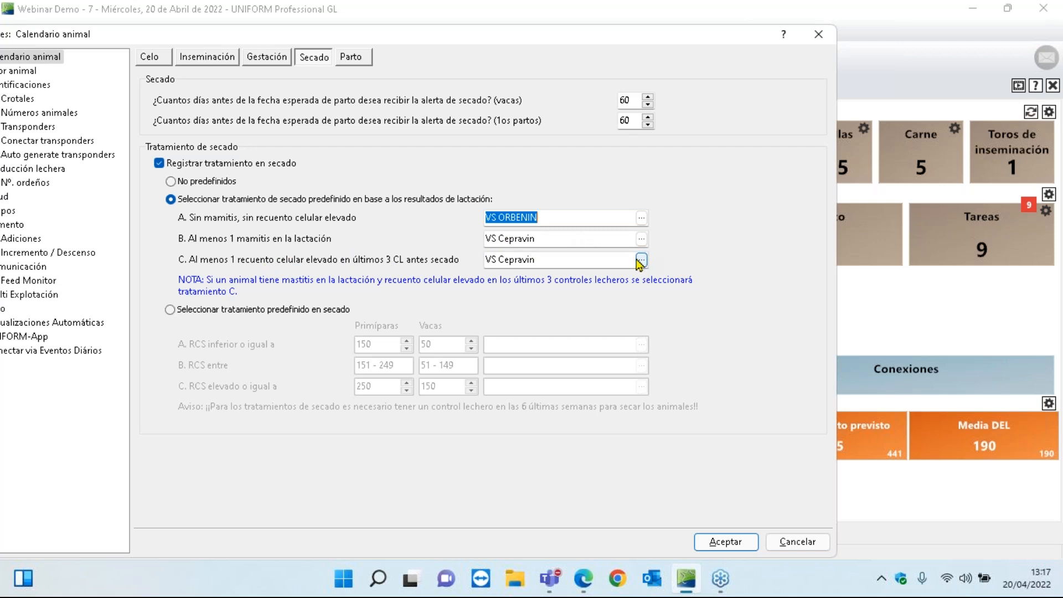
pyautogui.click(170, 310)
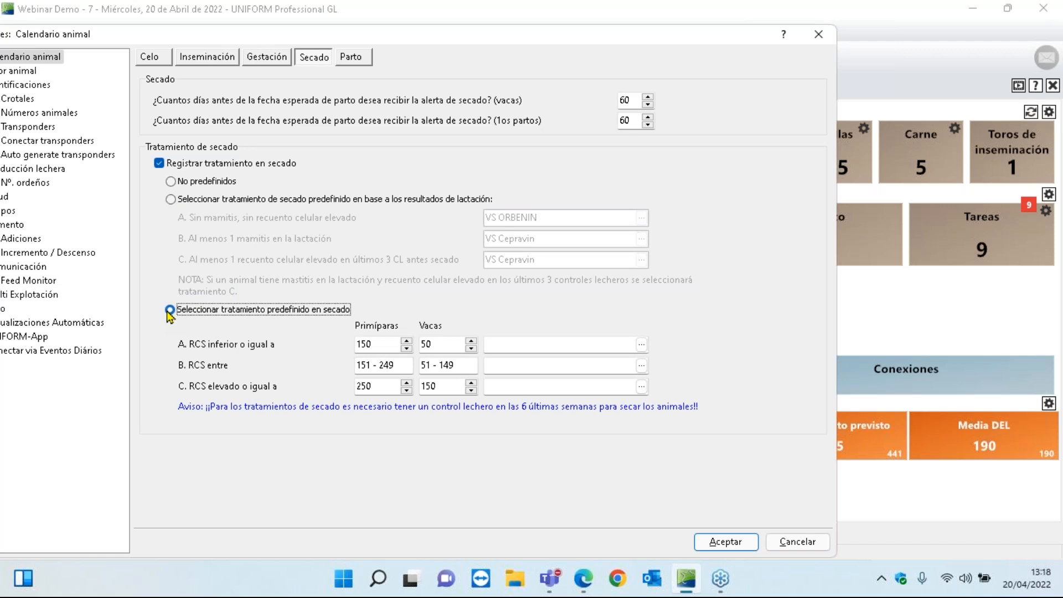
# In the calving settings, select Toro carne as the default animal type for male calves
pyautogui.click(357, 65)
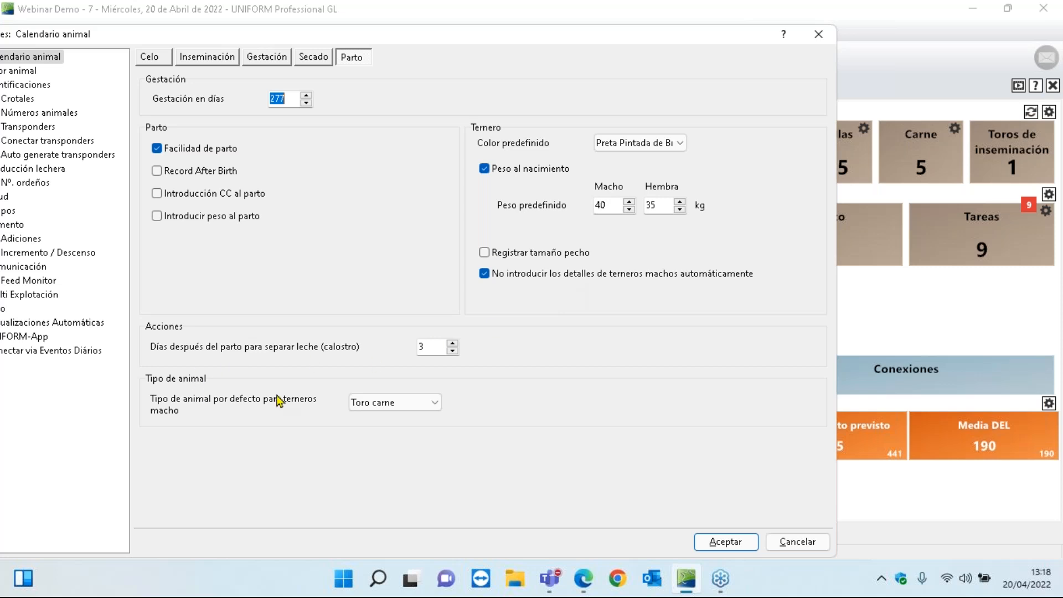
pyautogui.click(426, 413)
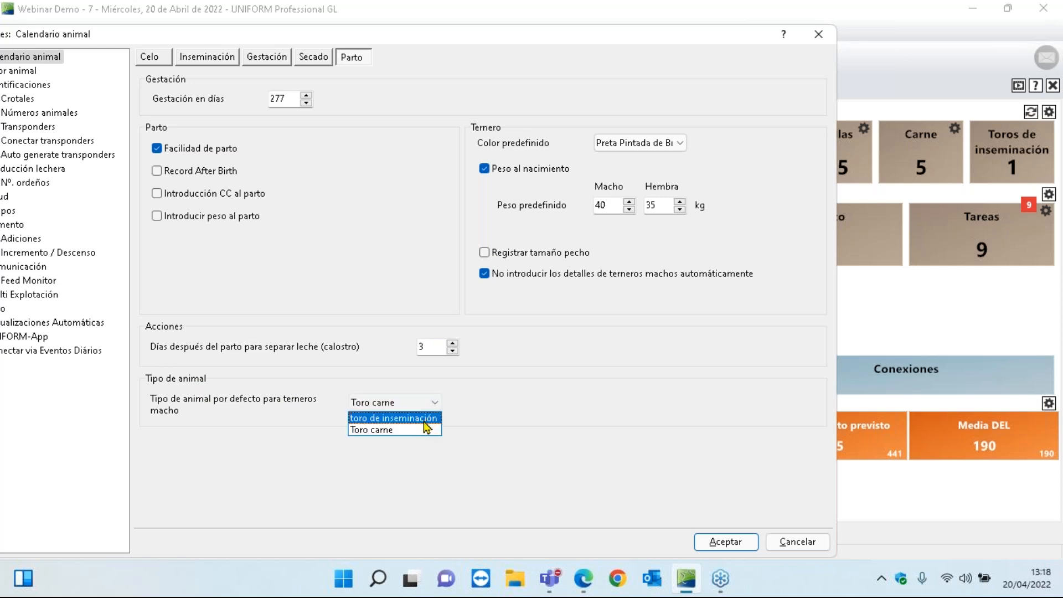
pyautogui.click(426, 429)
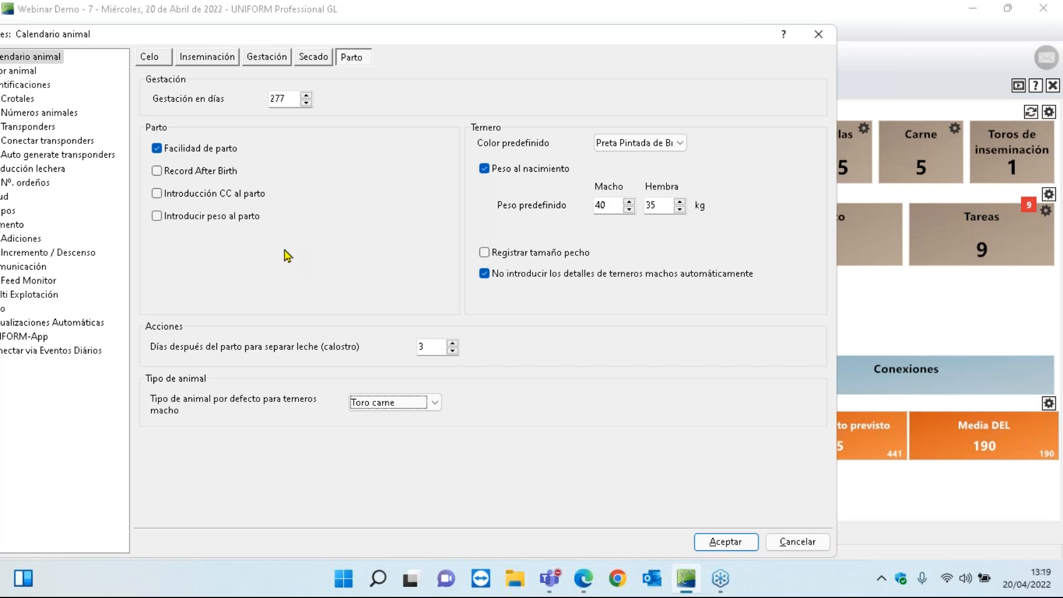
# Review the daily milking count and schedule settings, and close the settings without saving
pyautogui.click(33, 183)
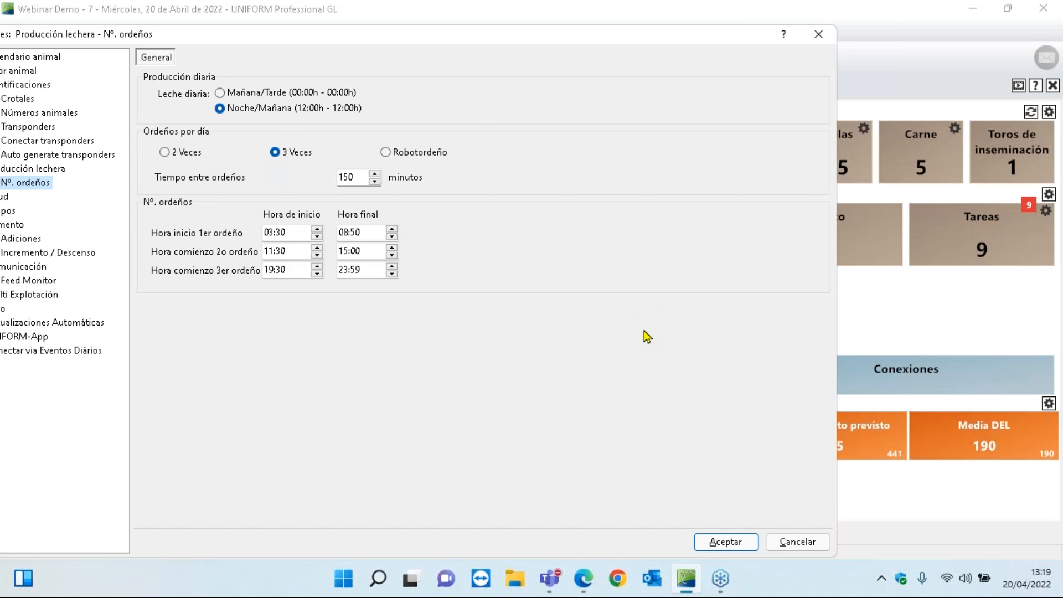
pyautogui.click(806, 541)
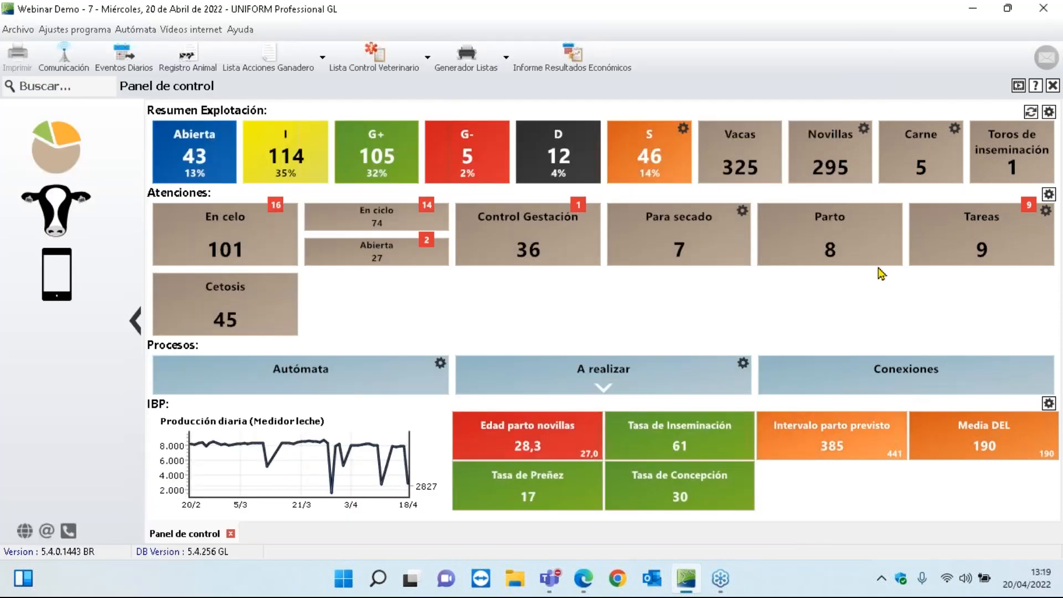